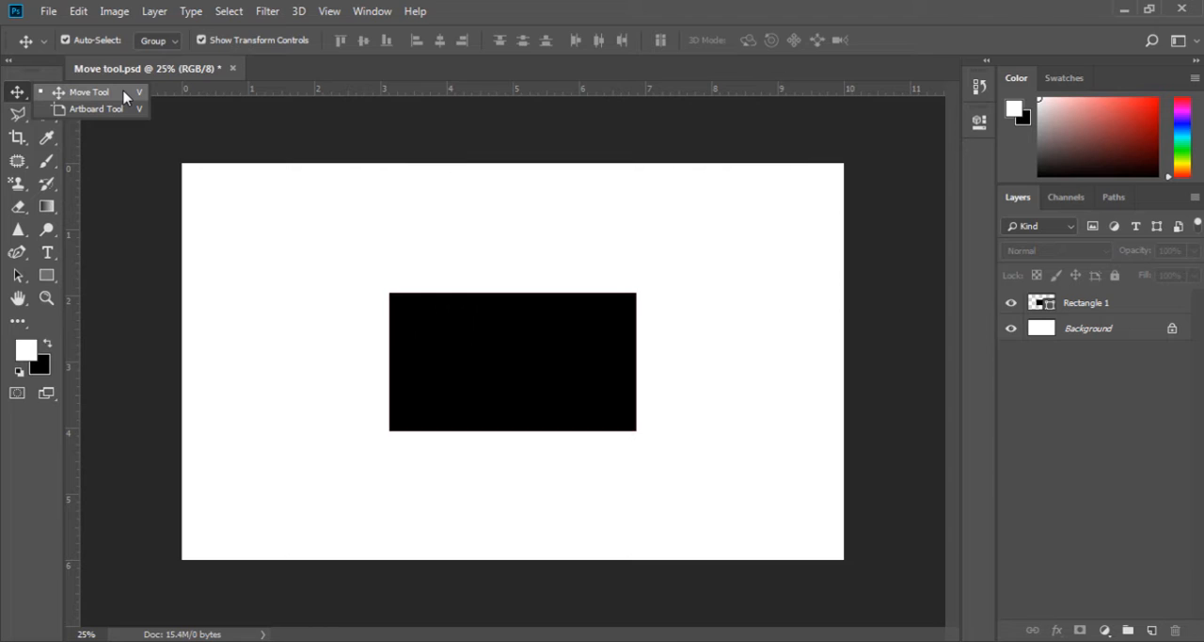
- Activate the Move tool and select the existing black rectangle on the canvas
click(124, 94)
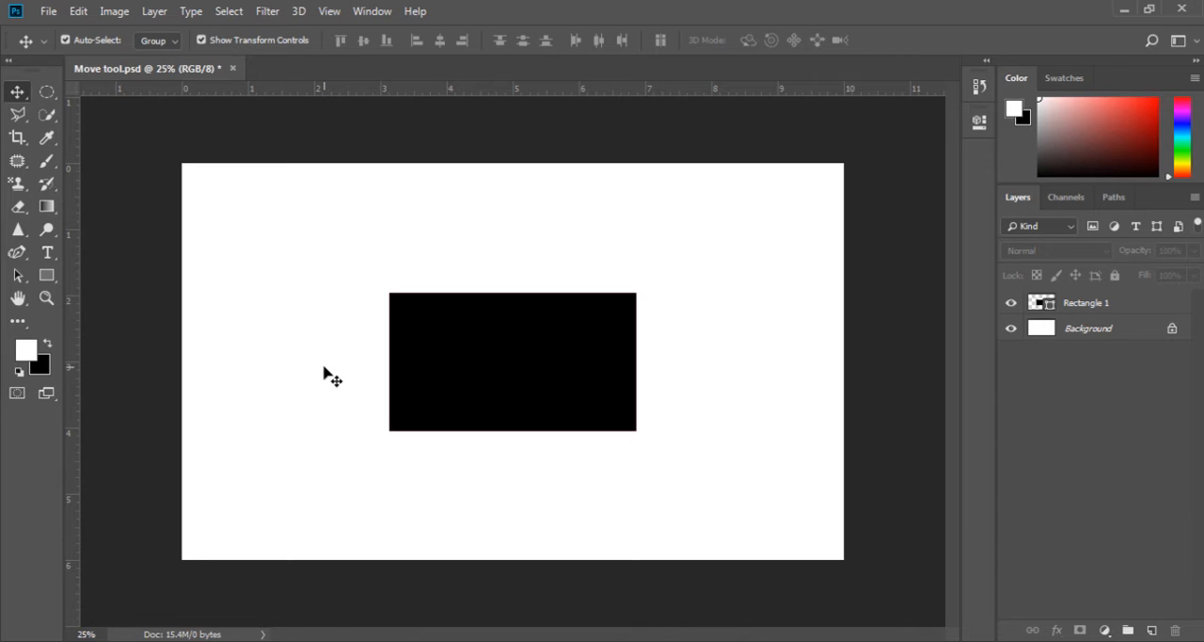
click(476, 367)
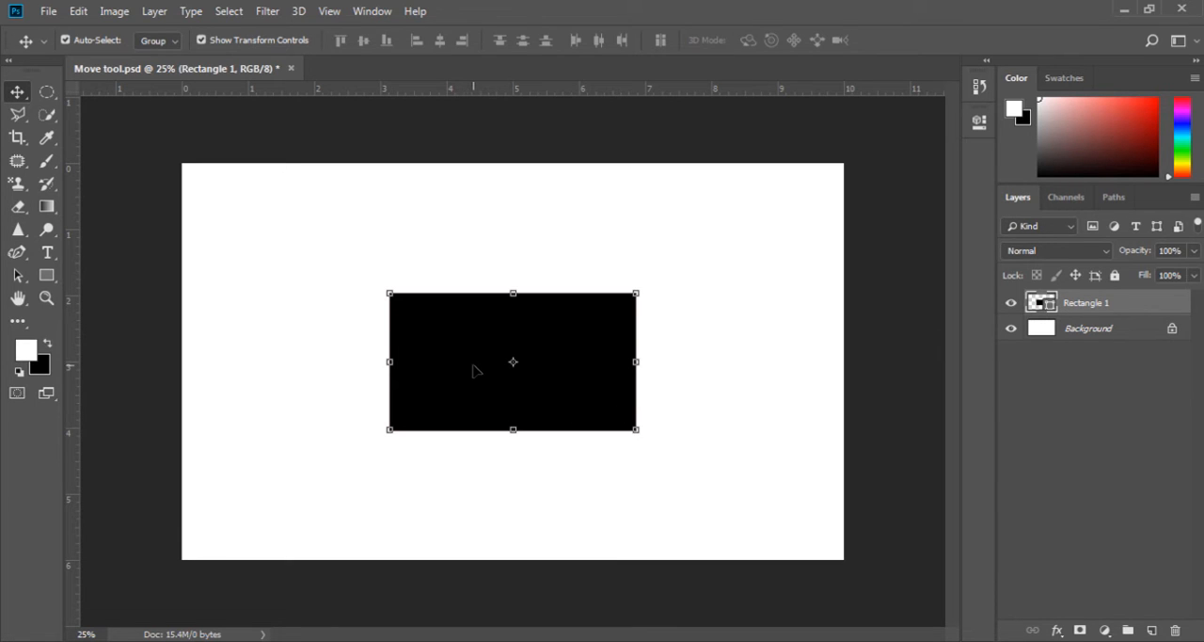
mouse_move(475, 369)
mouse_down()
mouse_move(352, 371)
mouse_move(438, 429)
mouse_move(572, 346)
mouse_move(455, 380)
mouse_move(532, 474)
mouse_move(618, 331)
mouse_move(438, 362)
mouse_move(475, 366)
mouse_up()
- Compare the options of the marquee, lasso, crop, patch, eyedropper and brush tools, then return to the Move tool
click(47, 92)
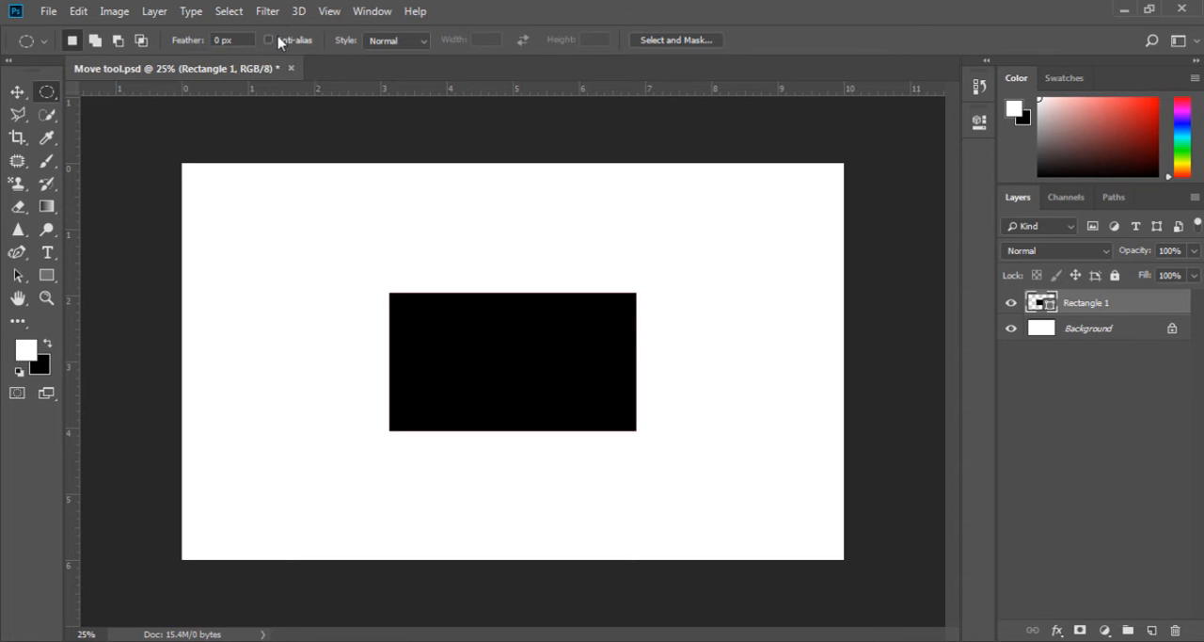
click(18, 116)
click(18, 137)
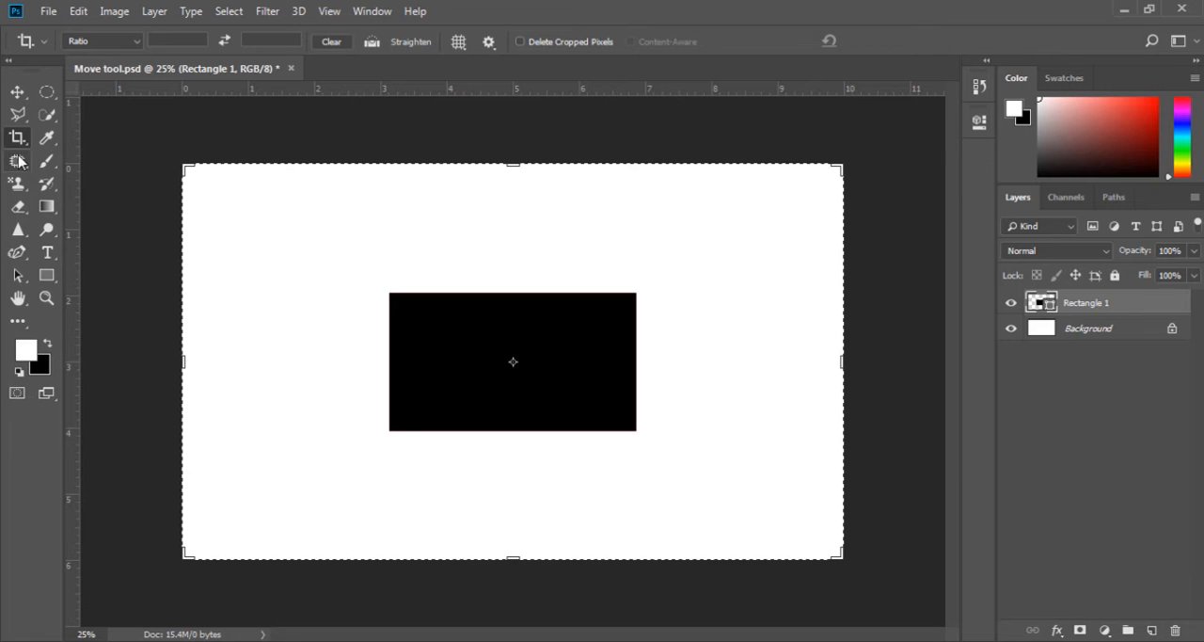
click(18, 160)
click(46, 141)
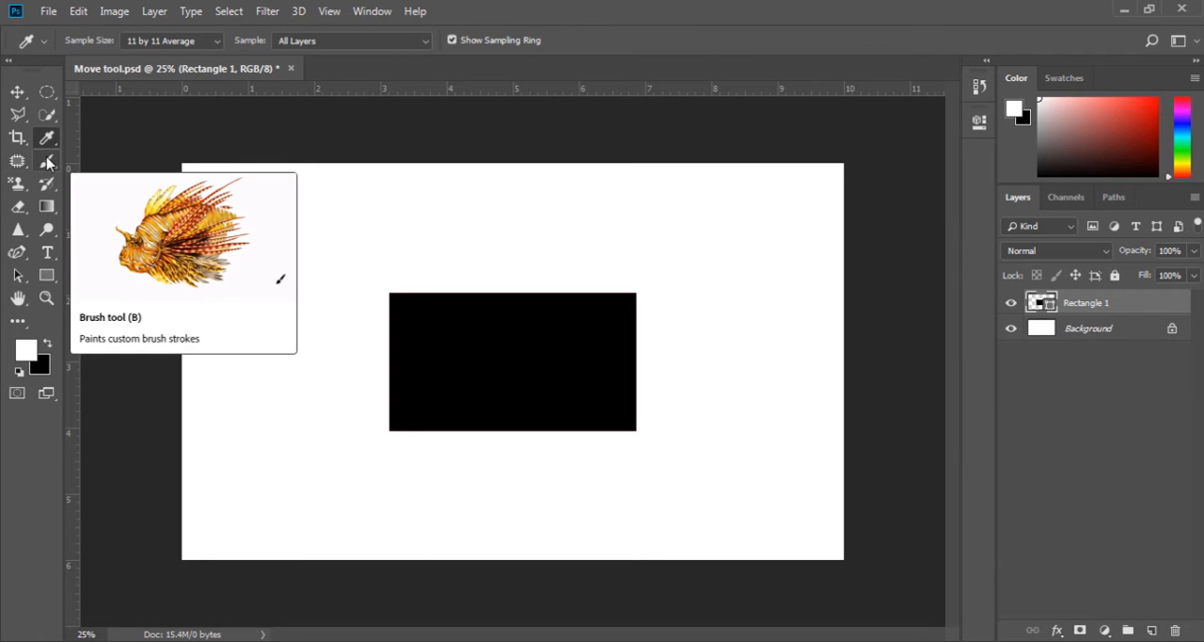
click(46, 160)
click(18, 92)
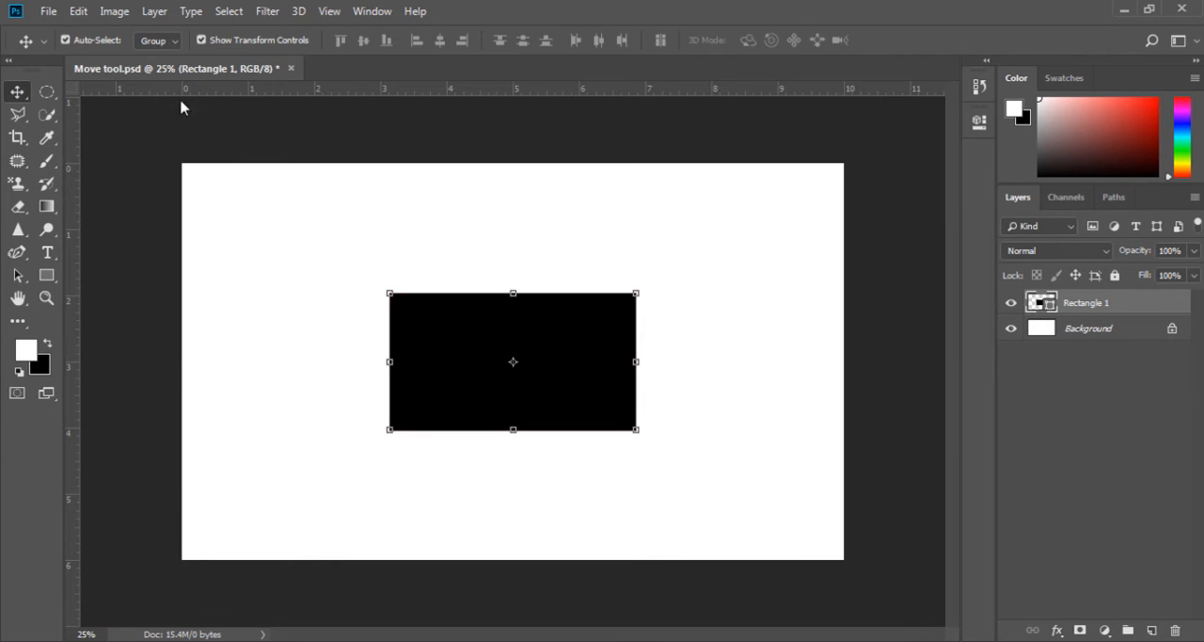
- Deselect the existing rectangle and draw a tall black rectangle about 516 by 1092 px to its left
click(266, 260)
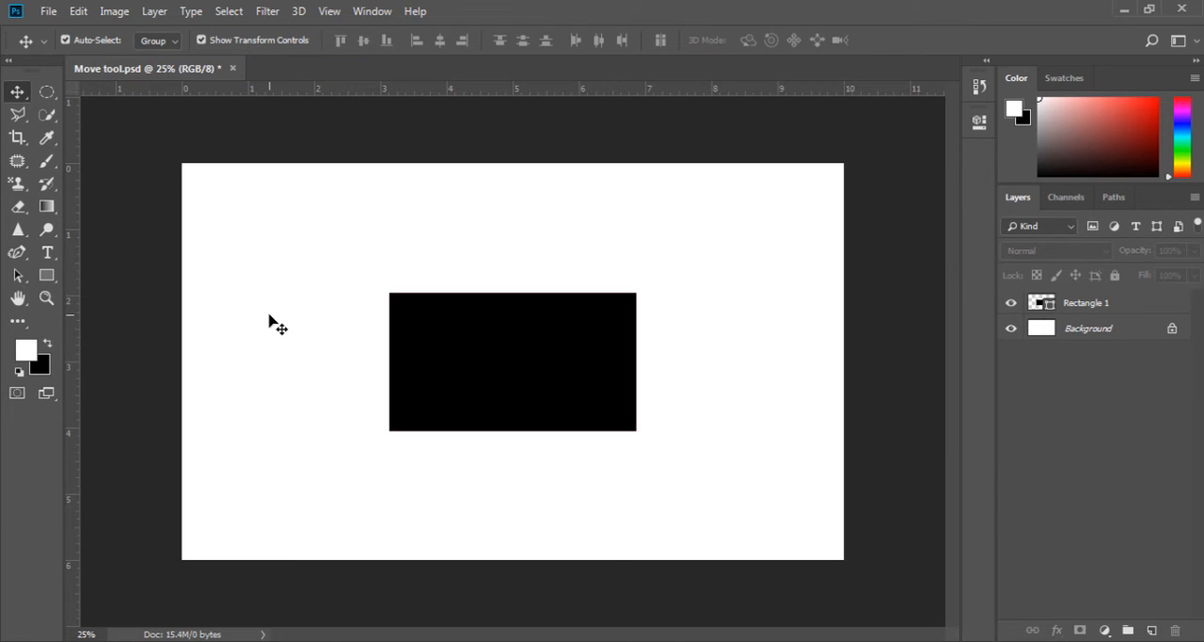
click(46, 275)
drag(229, 235, 345, 476)
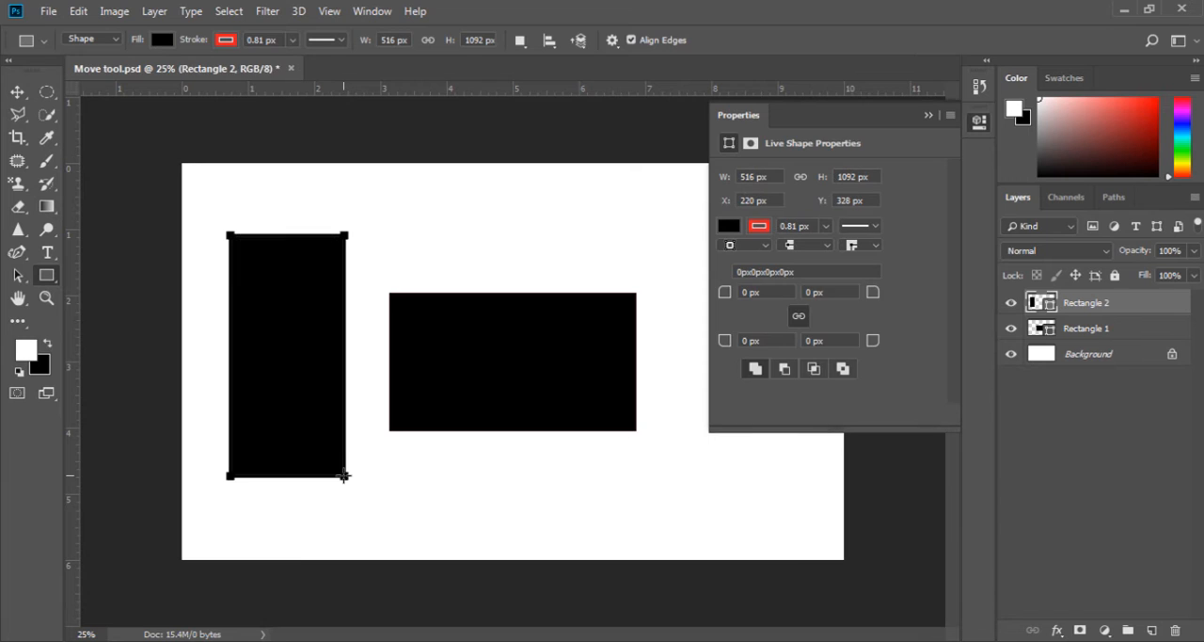
click(928, 116)
- With the Move tool, shift the wide rectangle slightly right and up and the tall one slightly left and down
click(17, 93)
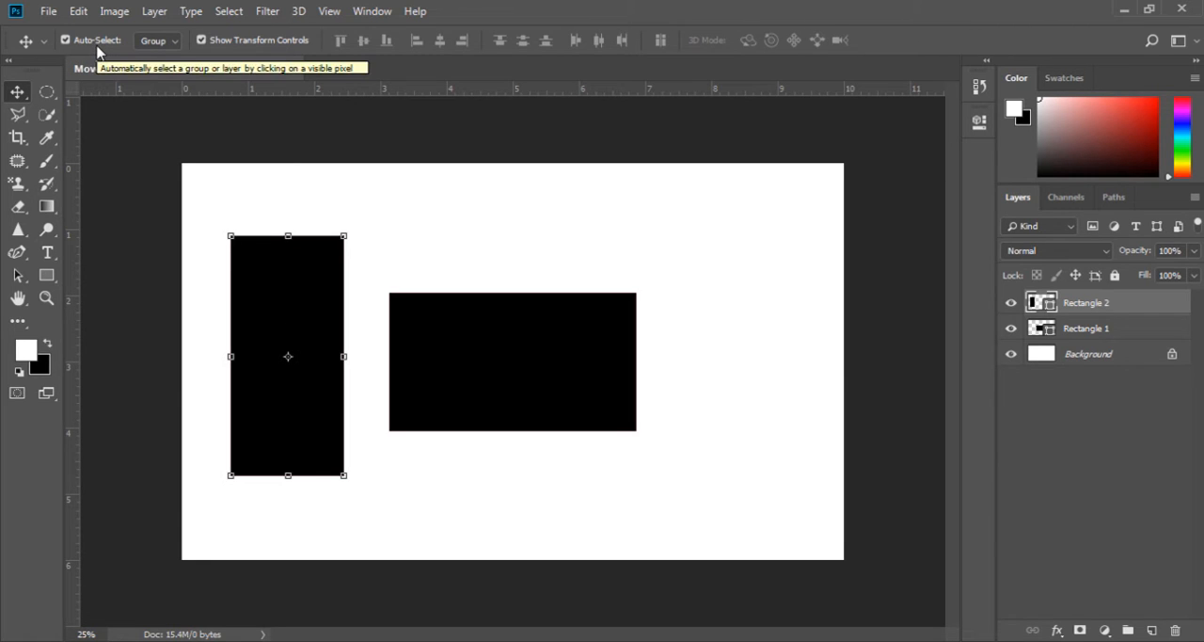
click(406, 325)
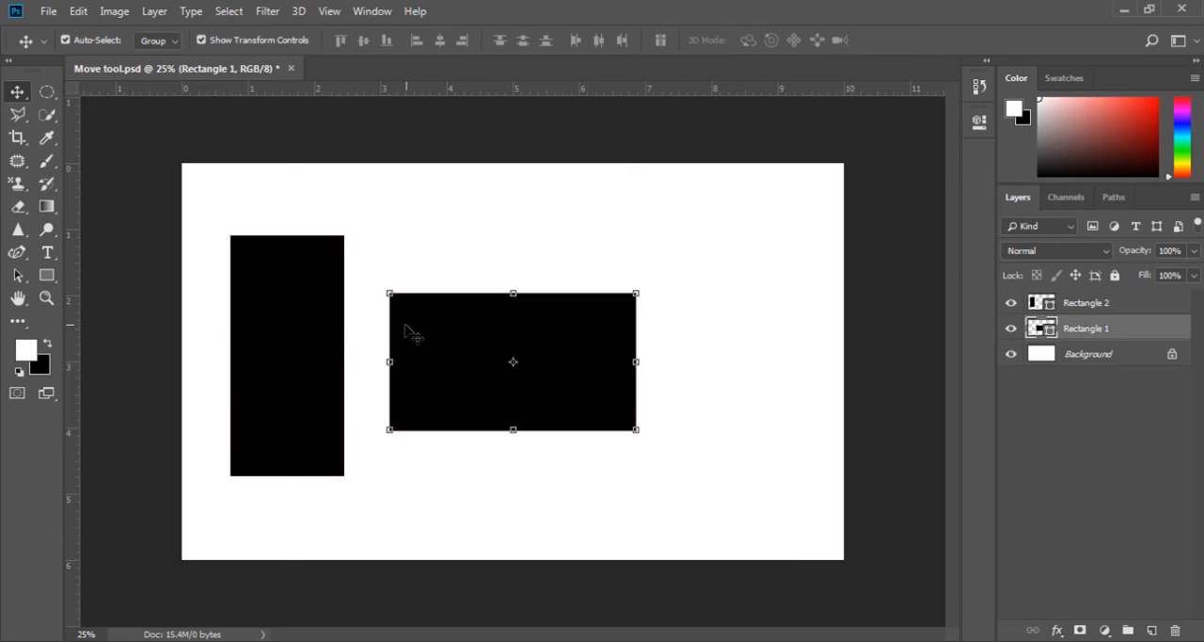
click(312, 315)
drag(435, 352, 470, 347)
mouse_move(325, 346)
mouse_down()
mouse_move(381, 324)
mouse_move(314, 353)
mouse_up()
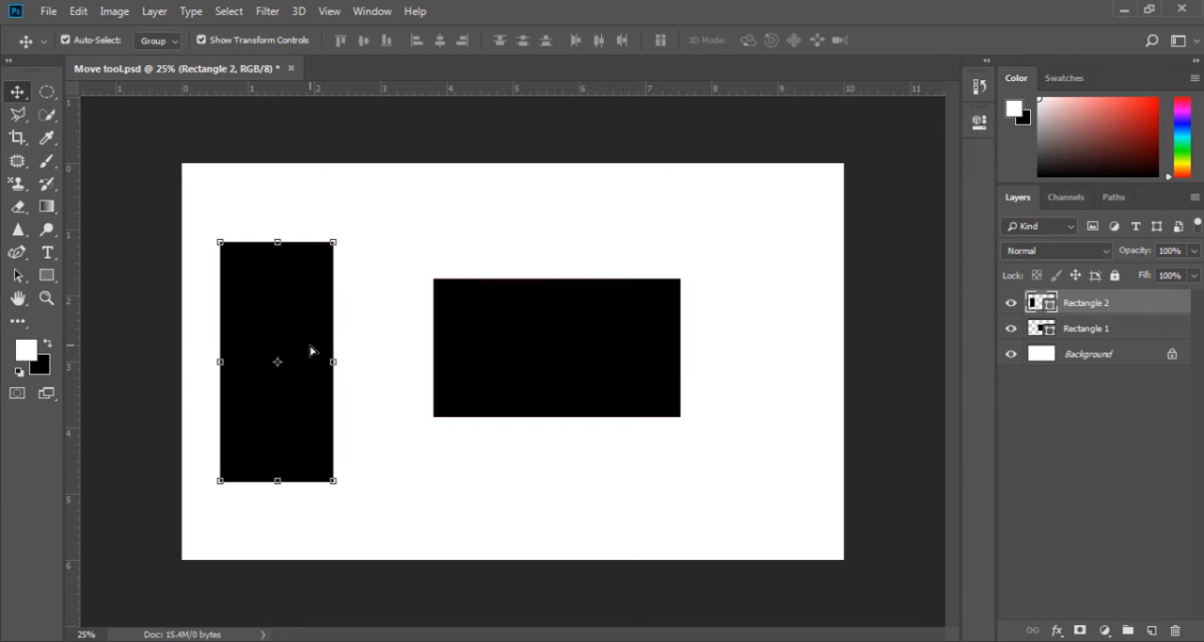
- Turn off Auto-Select and use its temporary override to move the wide rectangle right and down and the tall one right
click(103, 42)
key(ctrl)
key(ctrl)
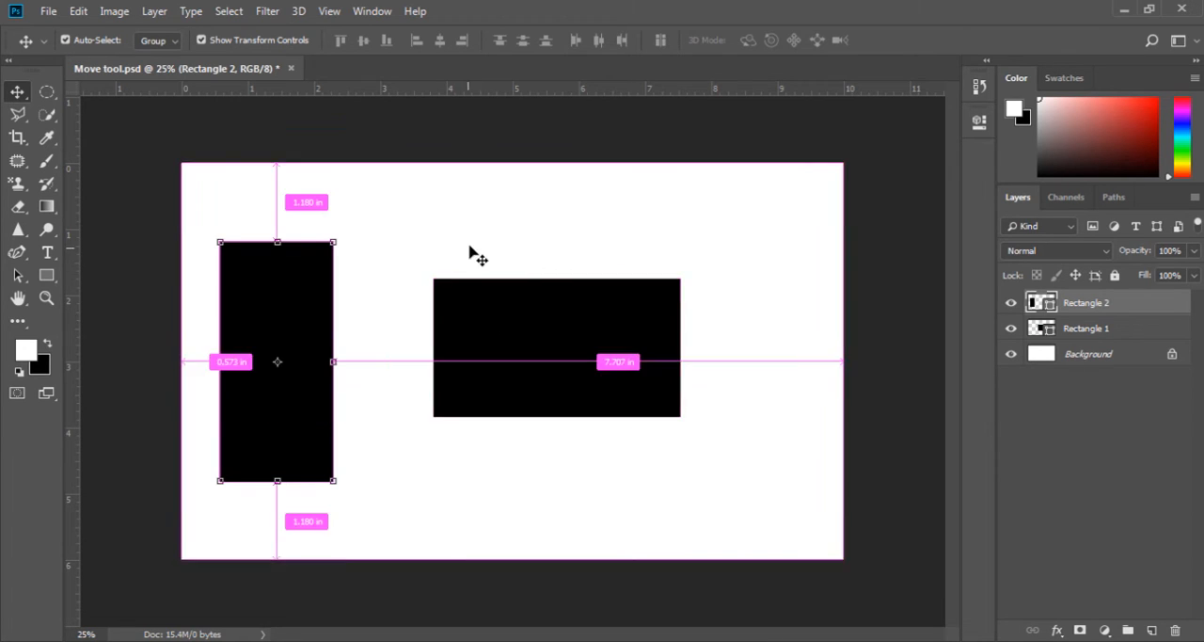
drag(537, 313, 527, 346)
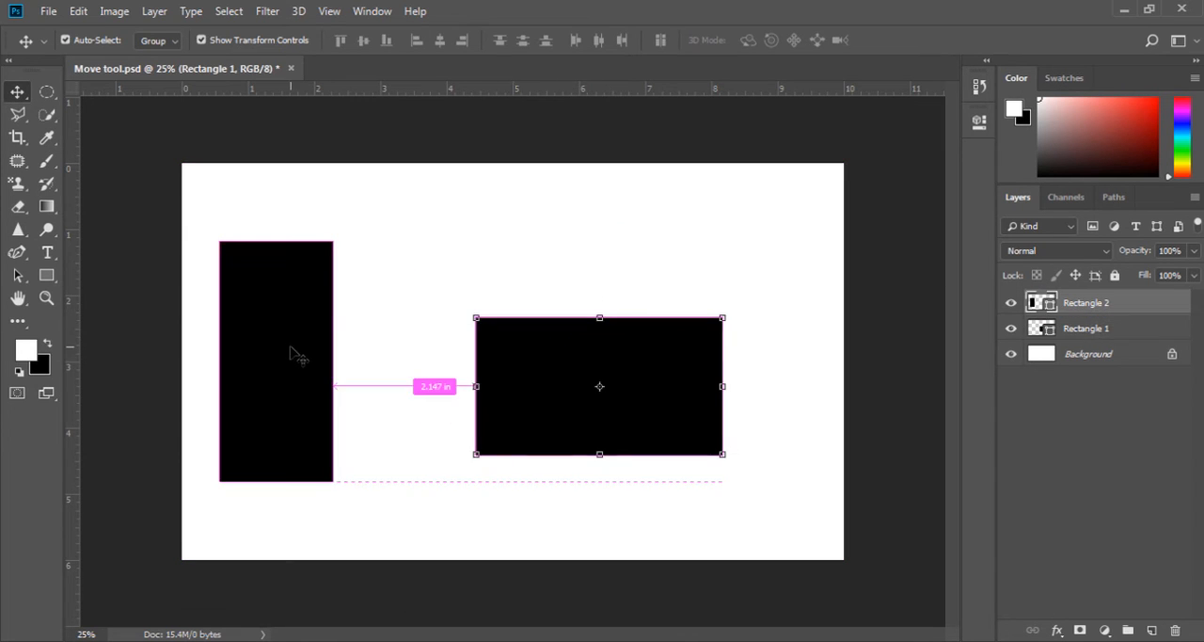
mouse_move(301, 352)
mouse_down()
mouse_move(295, 387)
mouse_move(374, 287)
mouse_move(318, 385)
mouse_move(314, 352)
mouse_up()
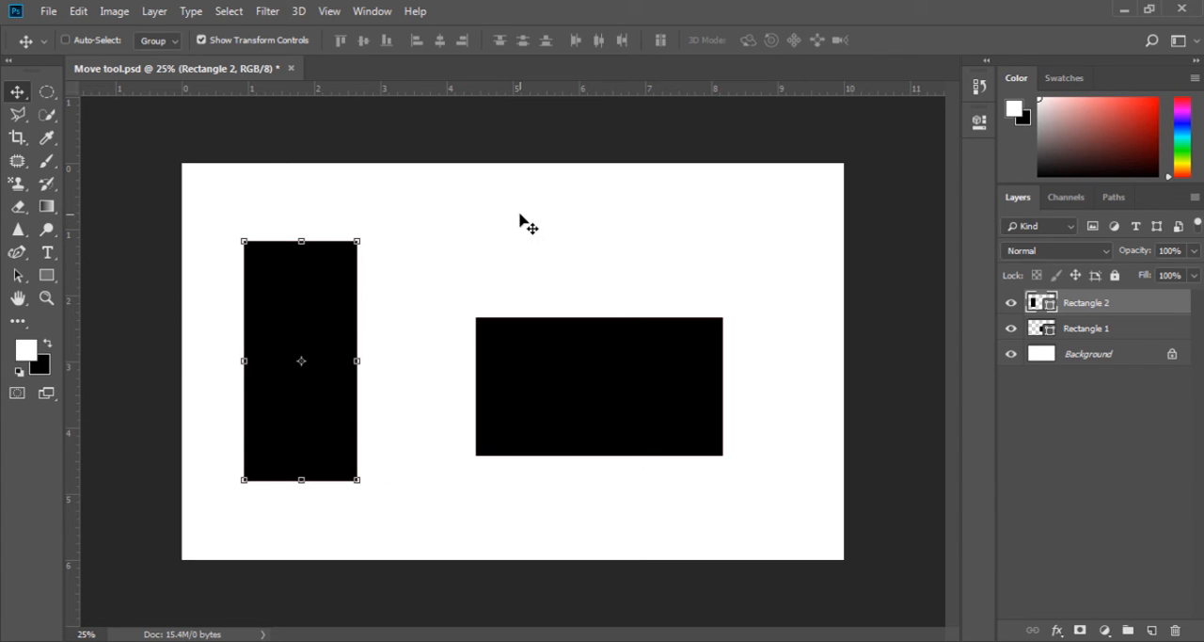
- Turn Auto-Select back on and keep its target set to Group
click(65, 40)
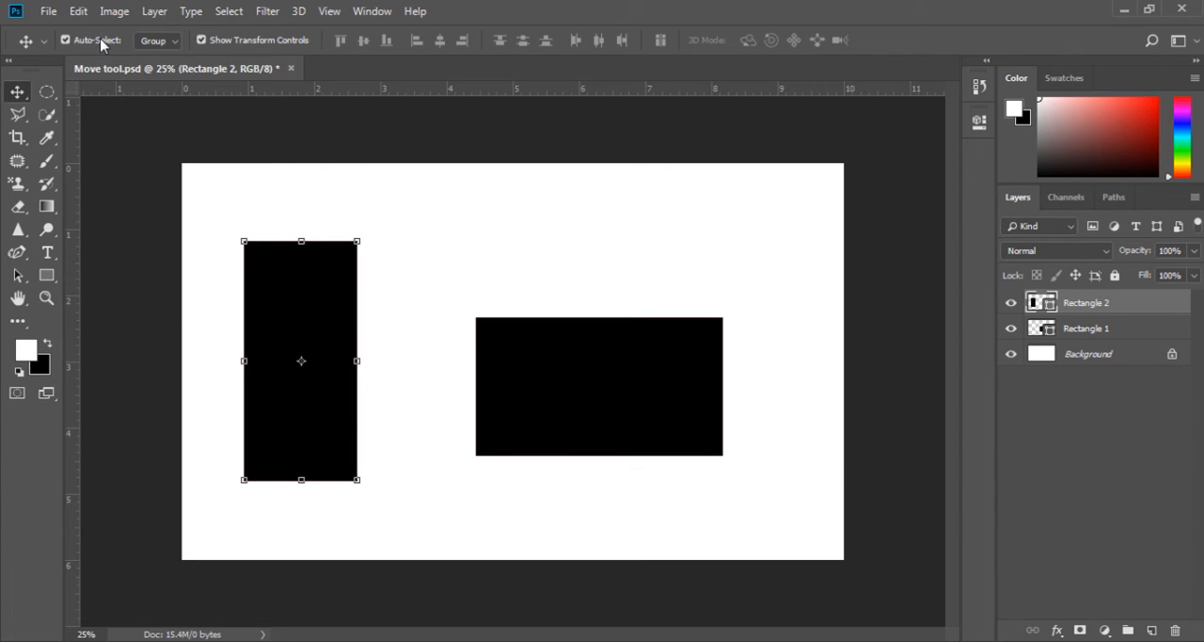
click(171, 41)
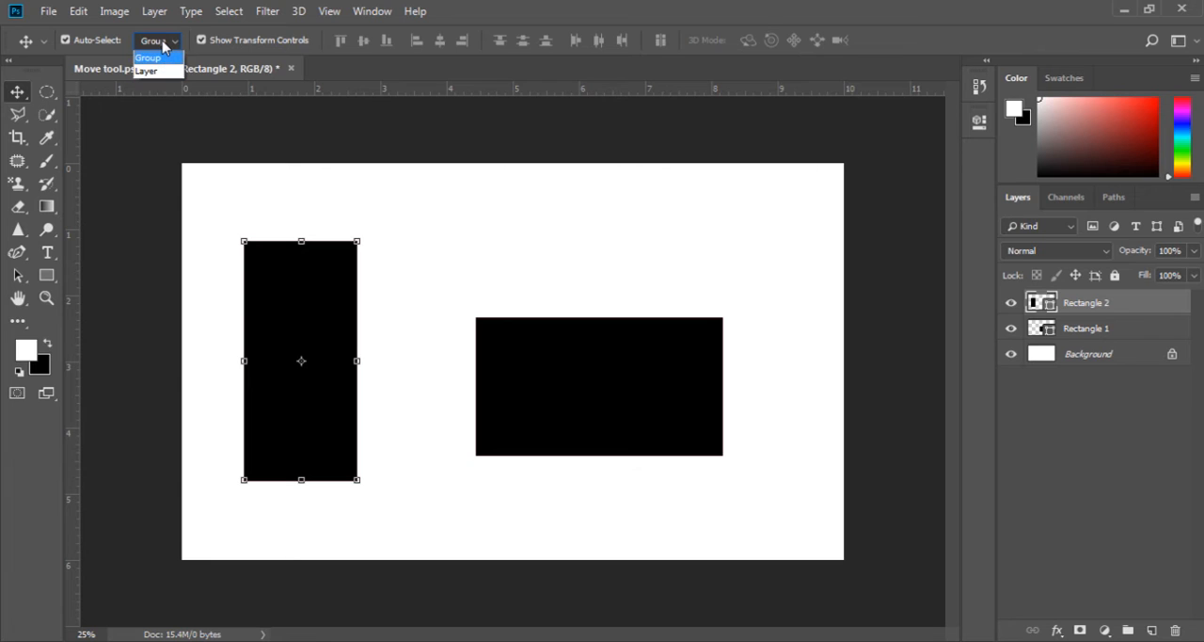
click(162, 42)
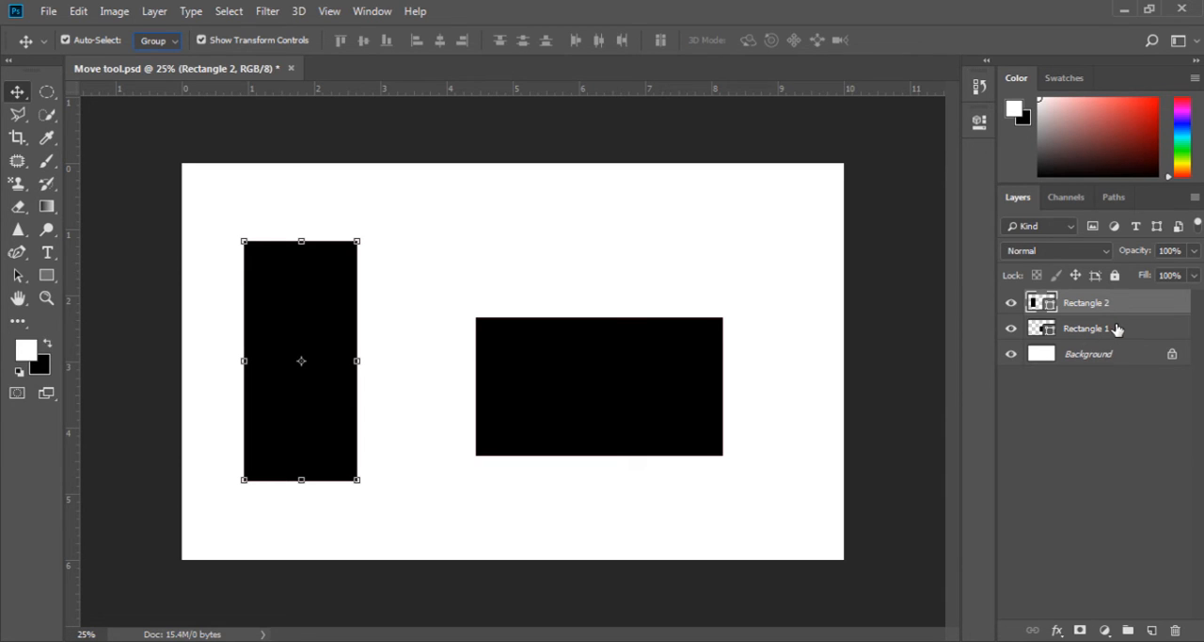
- Group the two rectangle layers, expand the group, and select the tall rectangle's layer inside it
ctrl+click(1142, 335)
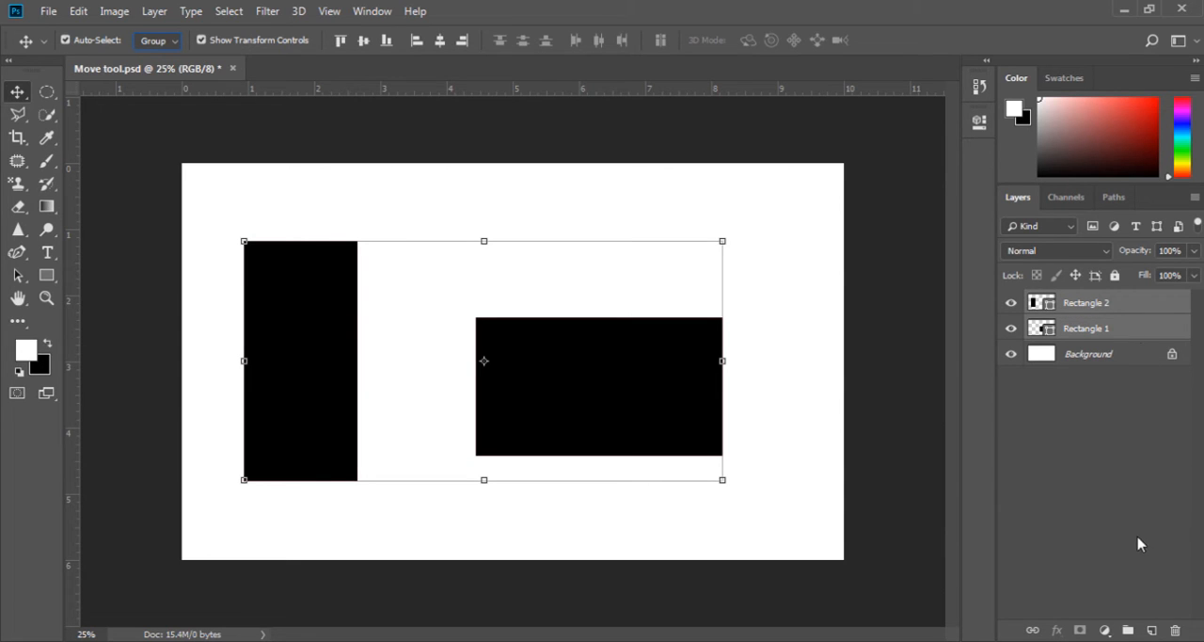
click(1129, 630)
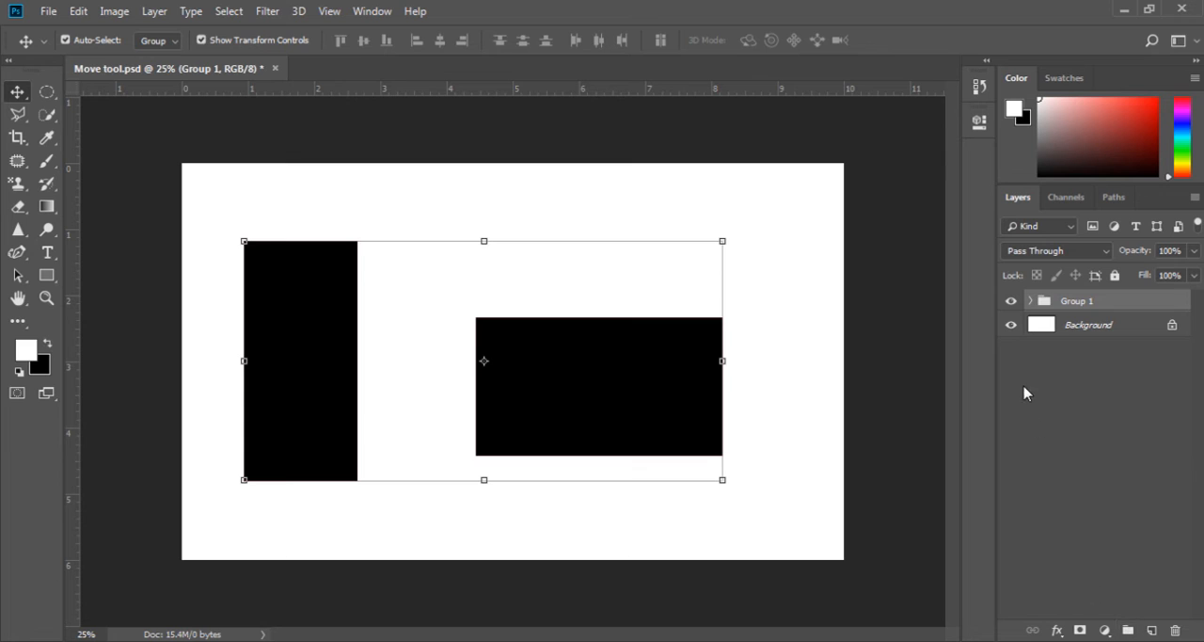
click(1032, 301)
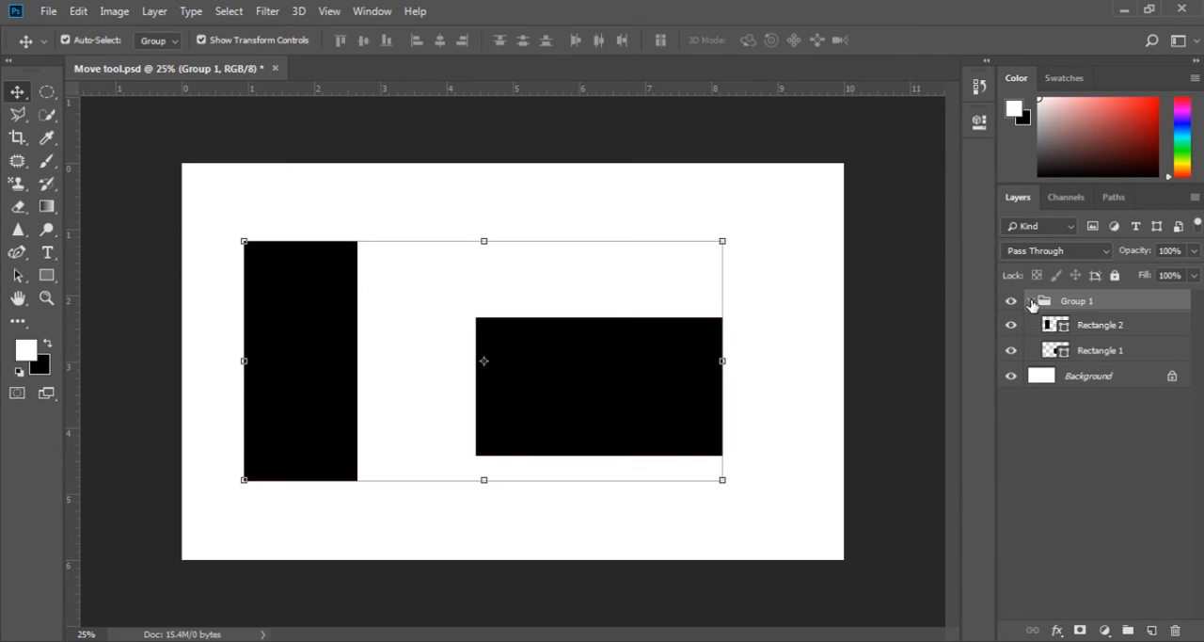
click(1095, 329)
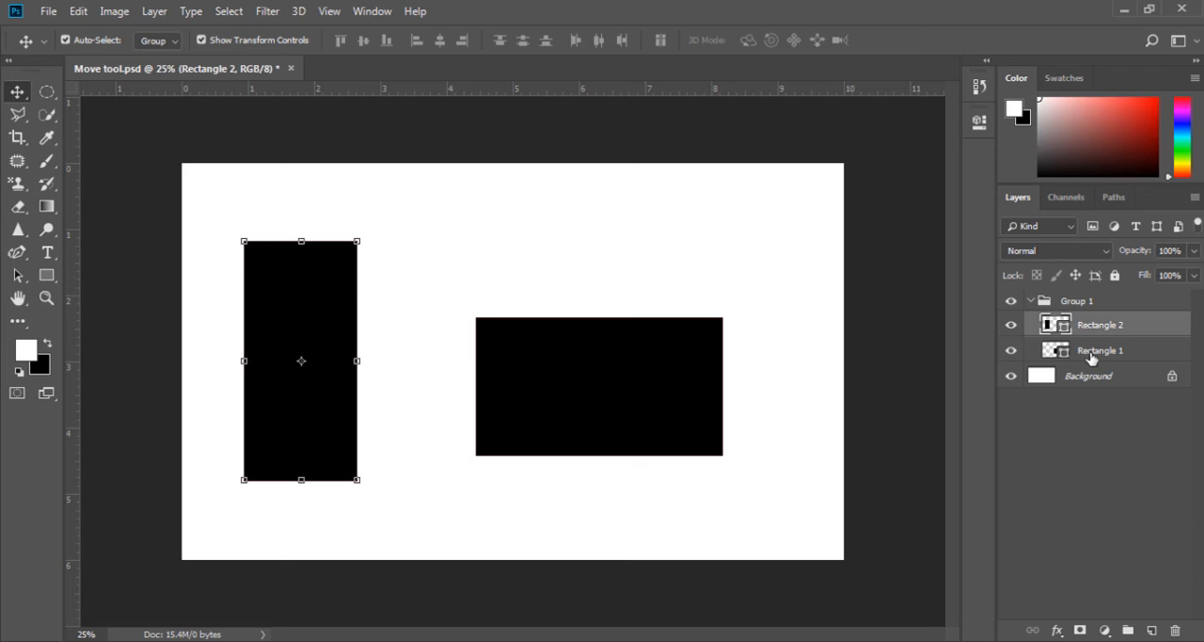
click(1091, 357)
click(1047, 326)
- Set Auto-Select to Layer and move the wide and tall rectangles individually within the group
click(165, 41)
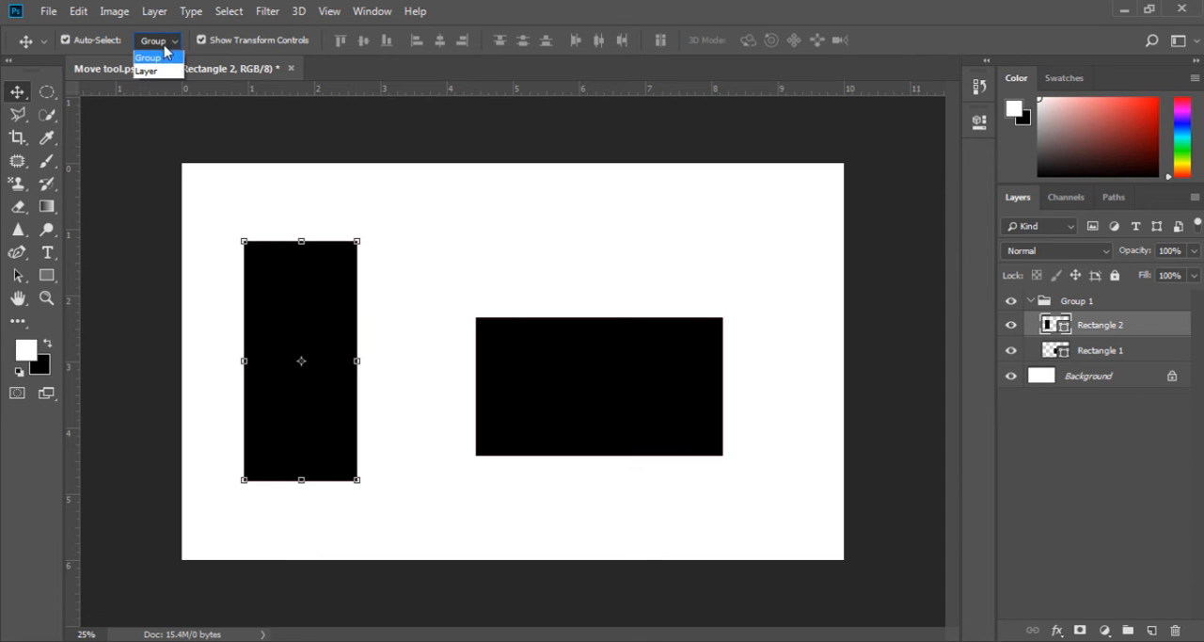
click(164, 72)
click(543, 390)
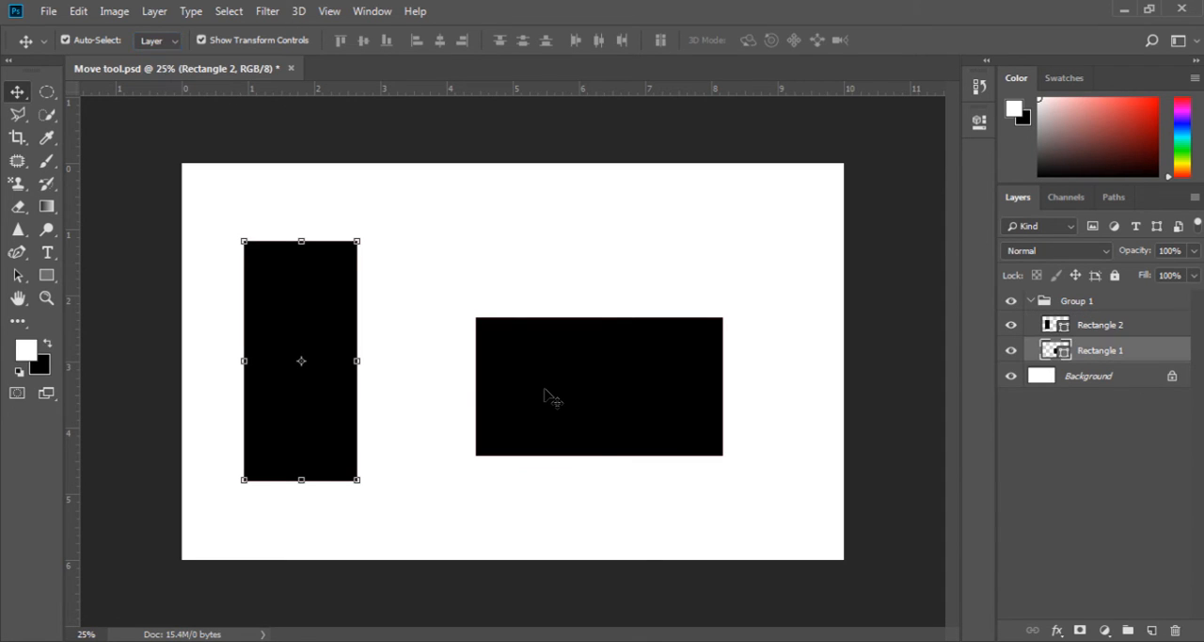
drag(543, 390, 548, 349)
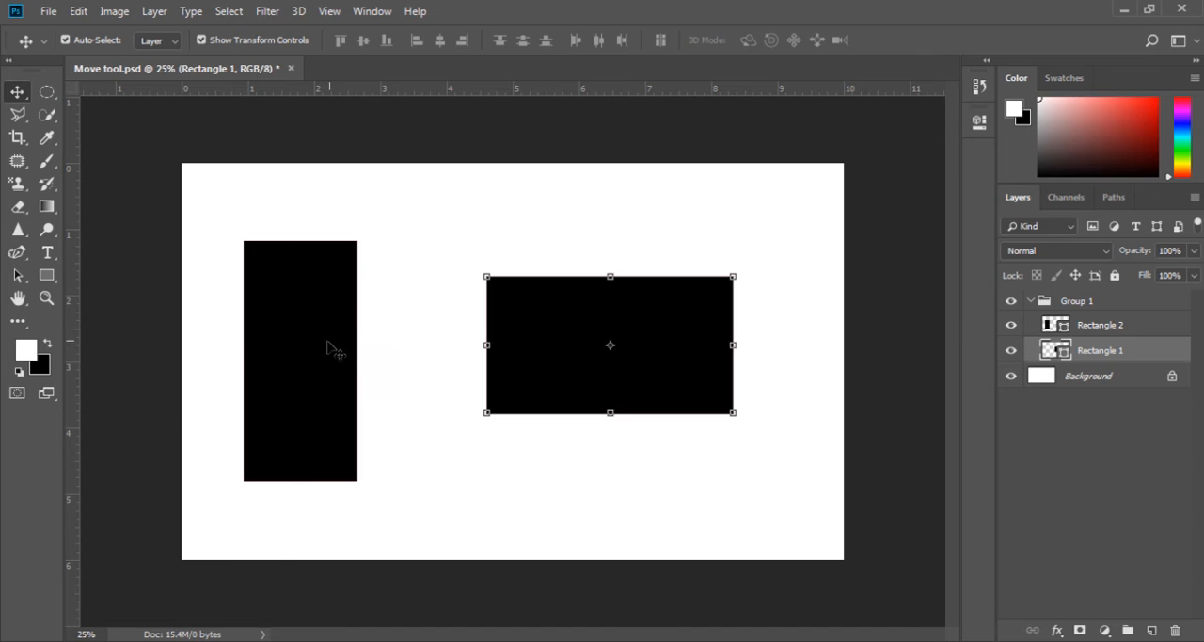
drag(330, 349, 319, 374)
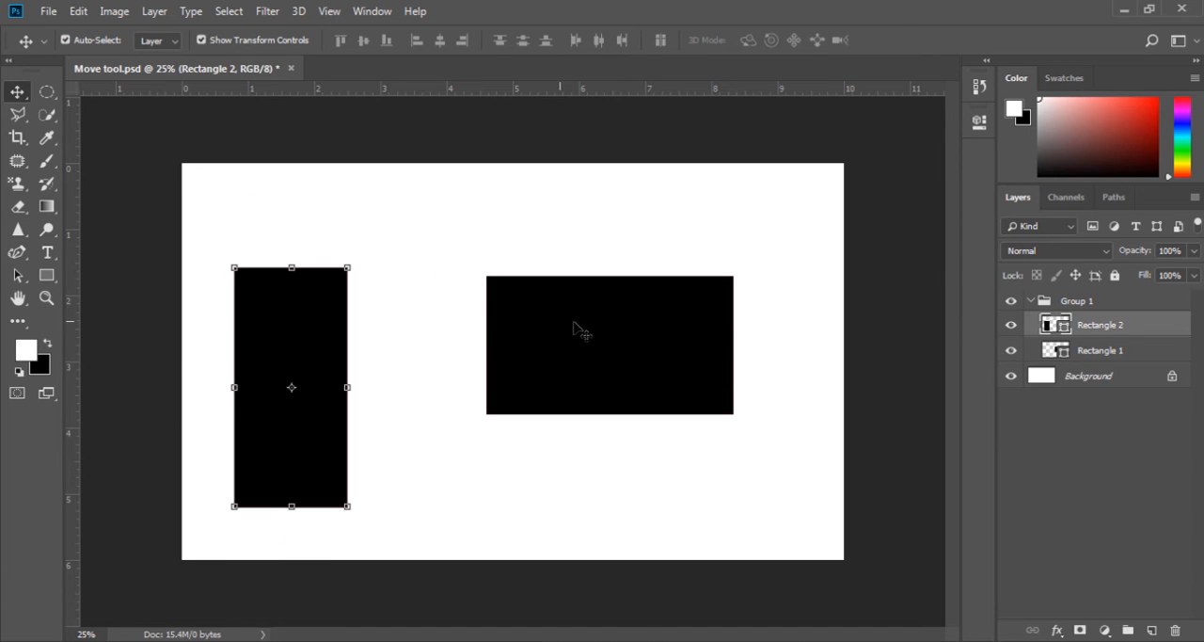
drag(578, 325, 572, 364)
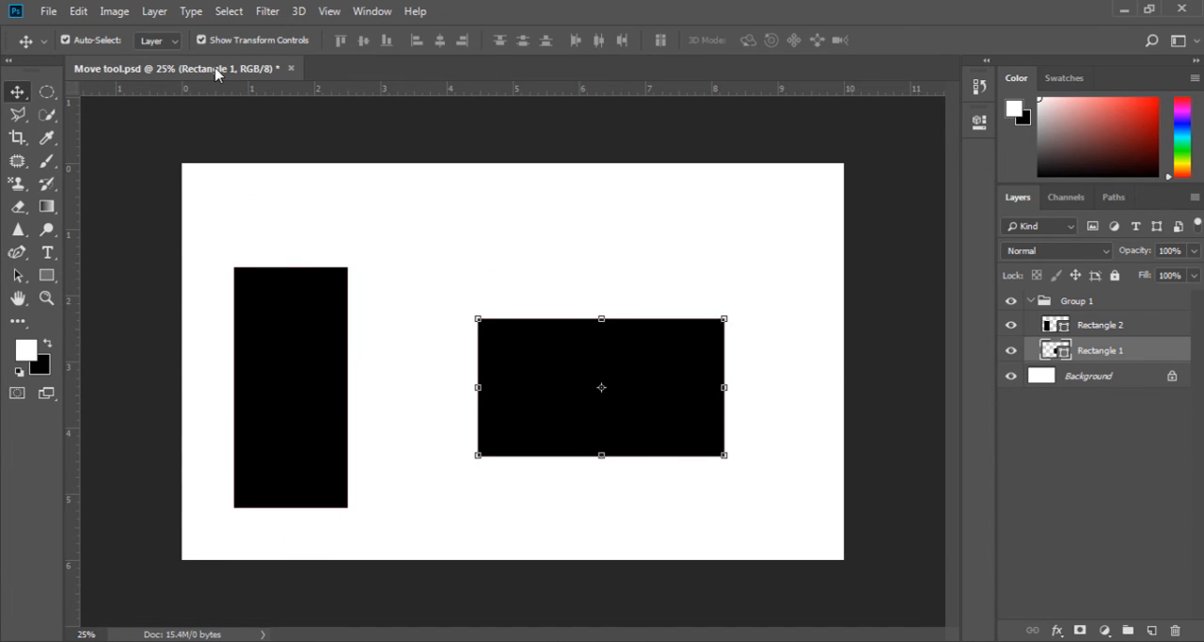
- Set Auto-Select to Group, move both rectangles together toward the vertical middle of the canvas, and deselect them
click(157, 40)
click(162, 57)
drag(296, 371, 302, 409)
drag(345, 279, 327, 337)
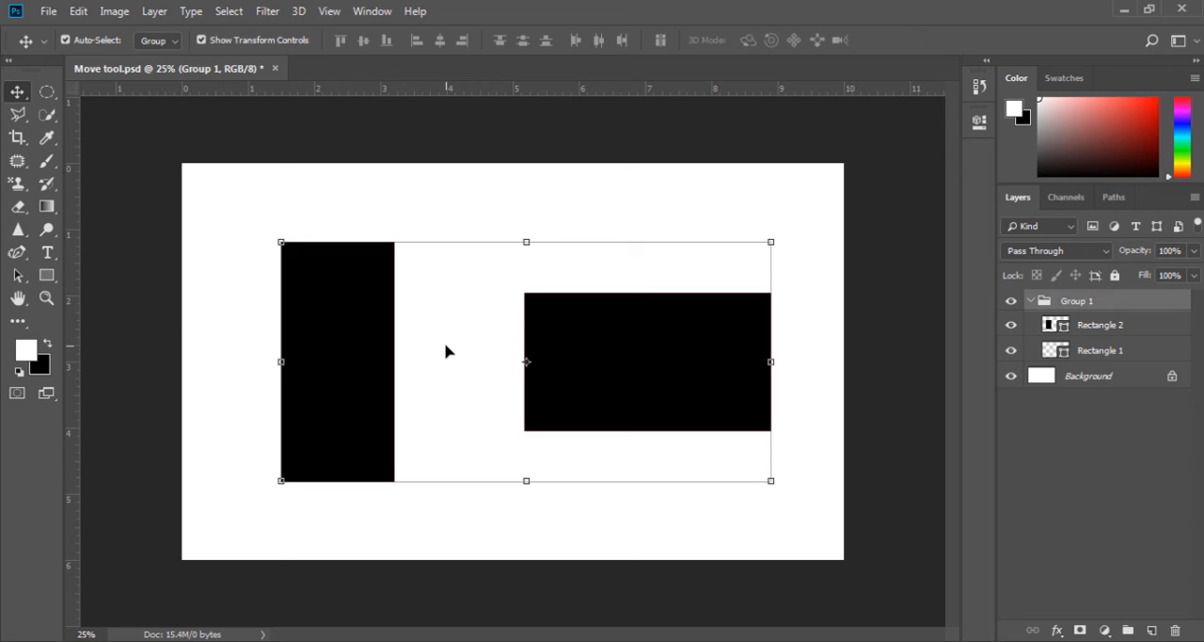
click(420, 214)
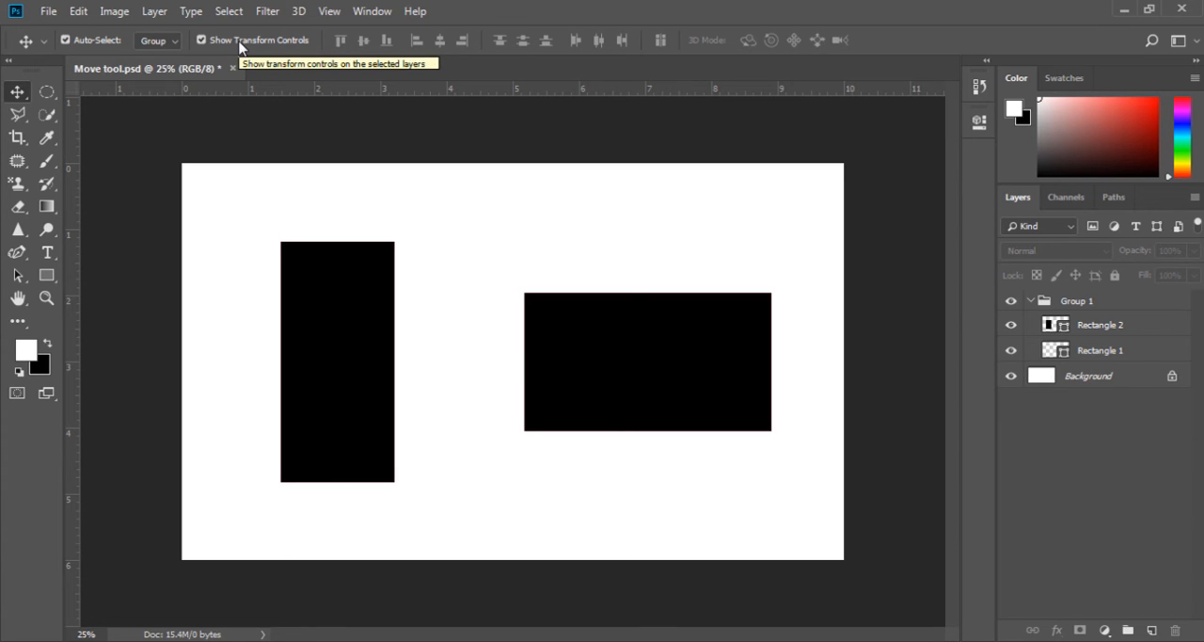
- Select the group and compare its display with Show Transform Controls off and on
click(313, 296)
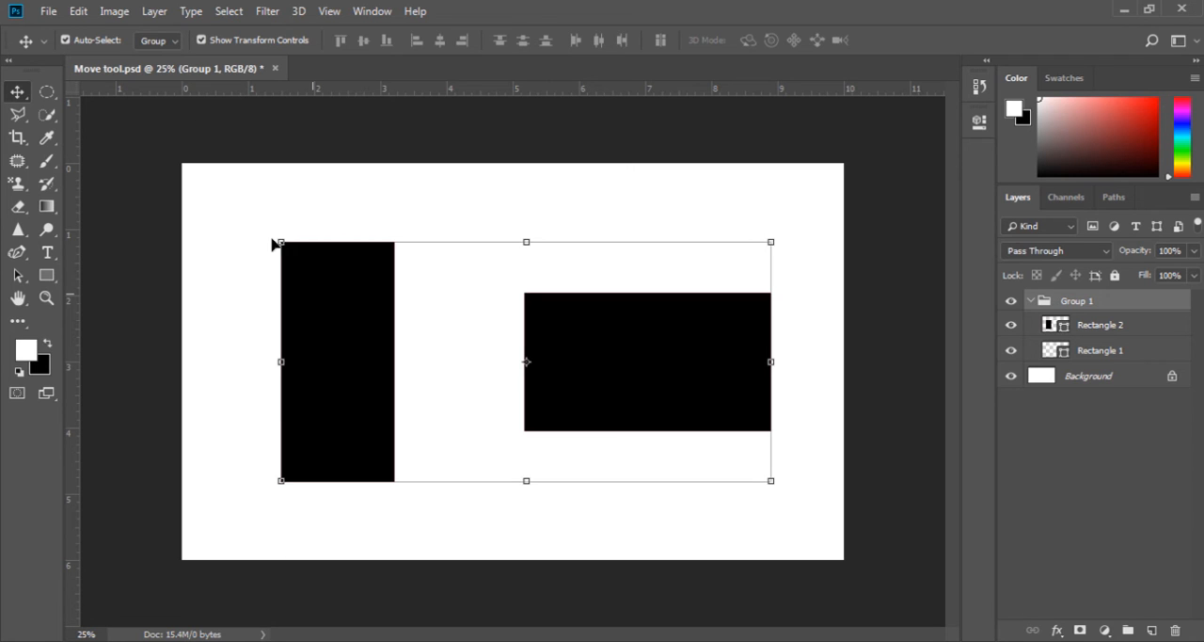
click(204, 41)
click(203, 41)
click(206, 44)
click(206, 43)
- Stretch the group upward to a height of 107.33% and apply the transformation
mouse_move(526, 241)
mouse_down()
mouse_move(524, 309)
mouse_move(525, 224)
mouse_up()
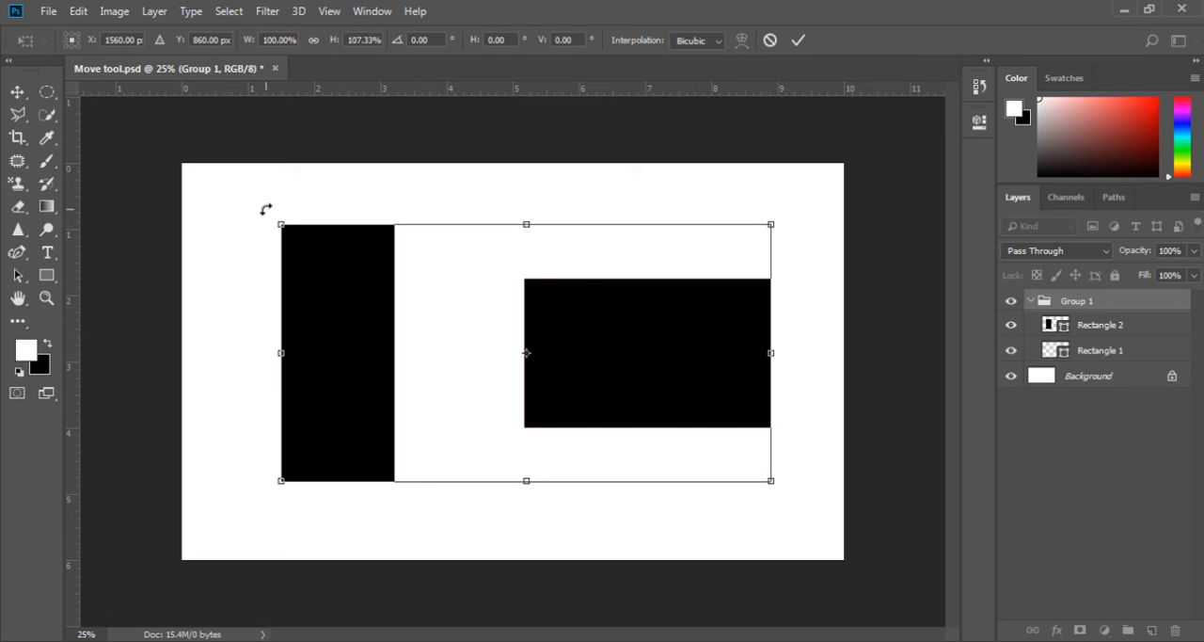
mouse_move(263, 209)
mouse_down()
mouse_move(247, 324)
mouse_move(247, 286)
mouse_move(272, 236)
mouse_move(345, 175)
mouse_move(260, 269)
mouse_move(305, 363)
mouse_move(282, 340)
mouse_move(264, 205)
mouse_up()
key(Return)
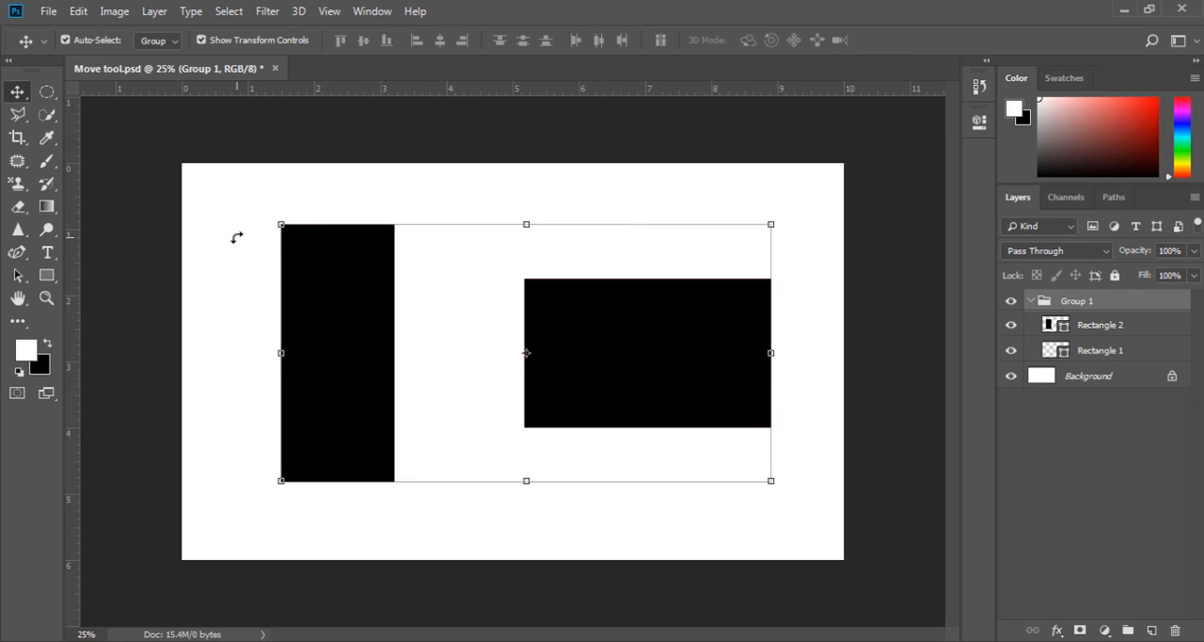
- Try Free Transform on the group with Show Transform Controls off, then turn the controls back on
click(200, 39)
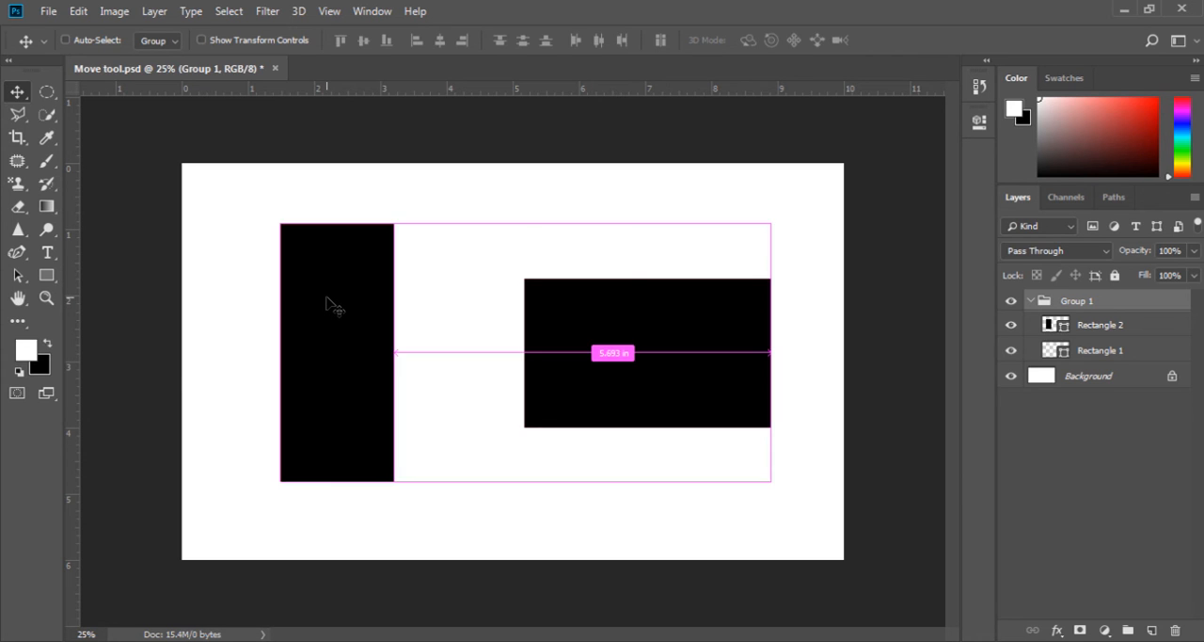
key(ctrl+t)
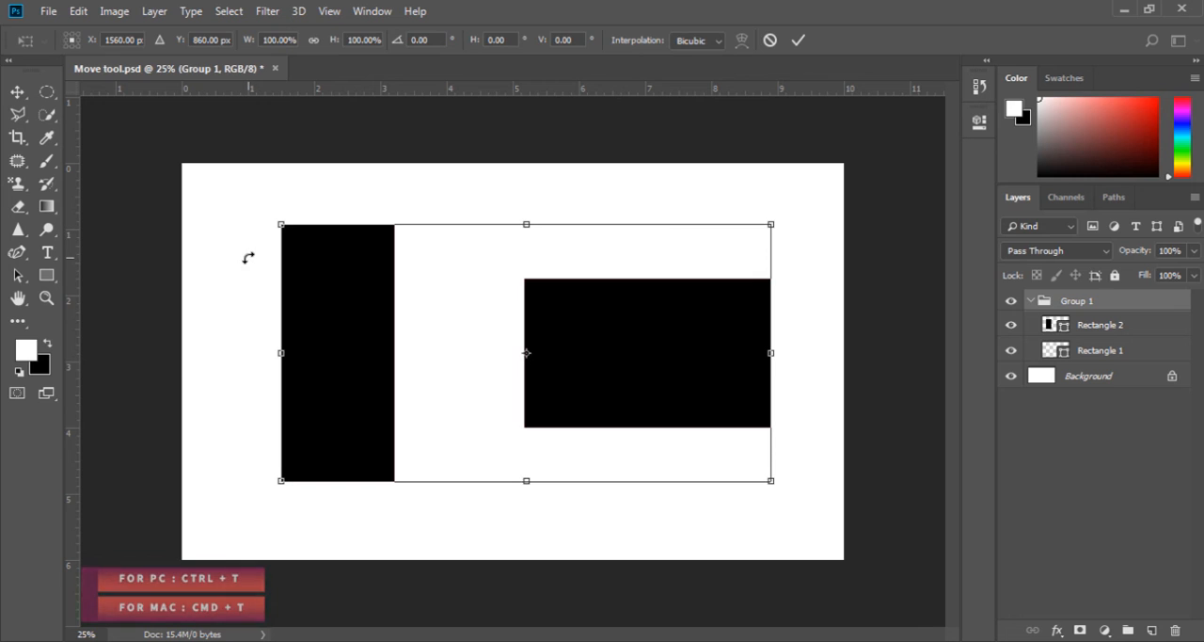
key(Escape)
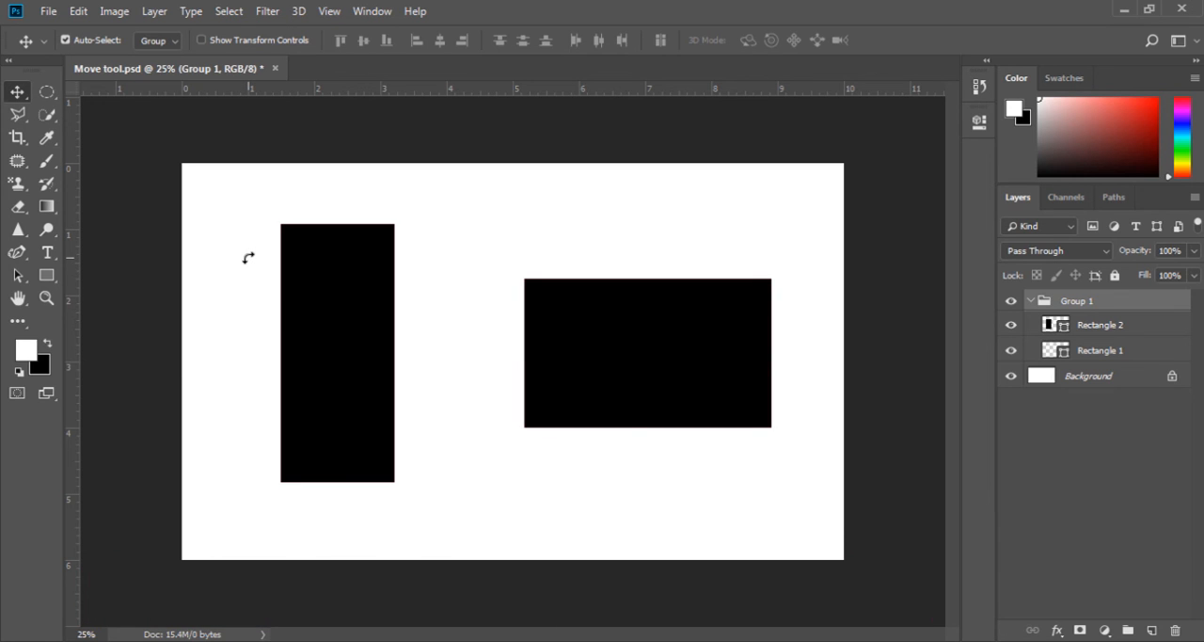
click(216, 40)
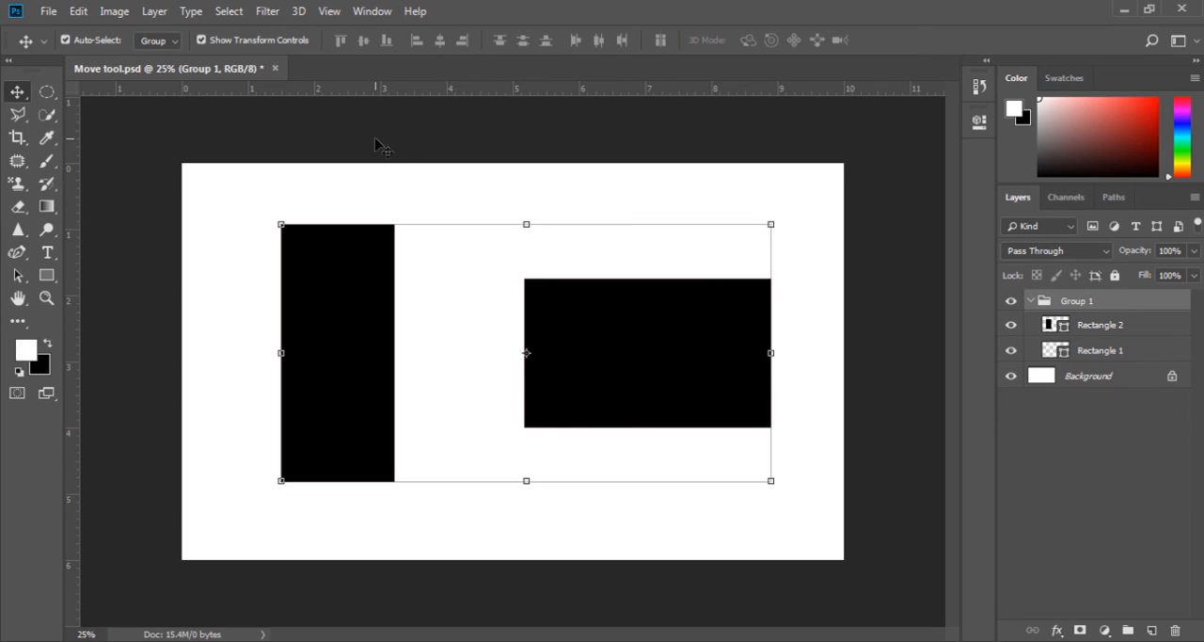
- Select the entire canvas and align the group to its top edge, vertical center and bottom edge in turn
click(228, 11)
click(231, 31)
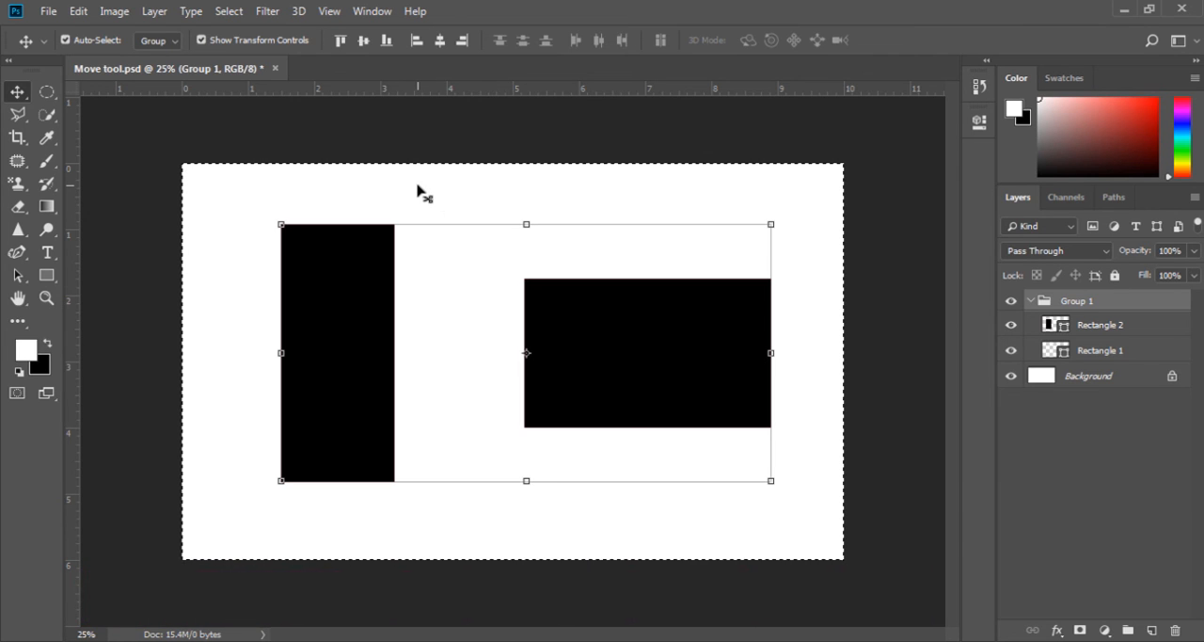
click(337, 42)
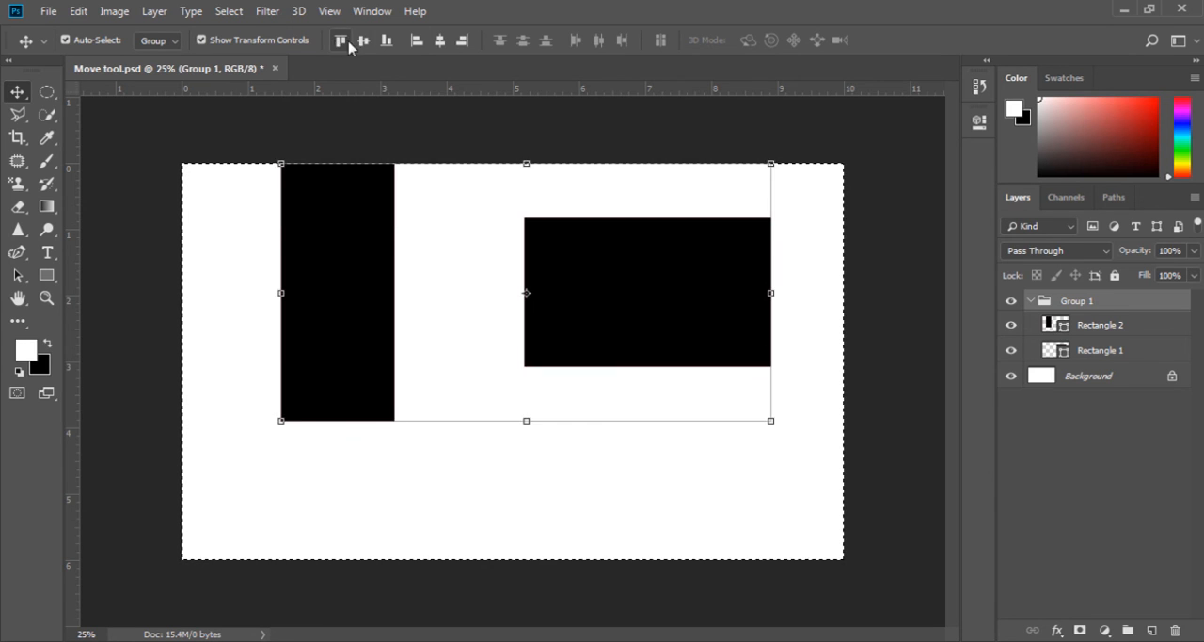
click(361, 43)
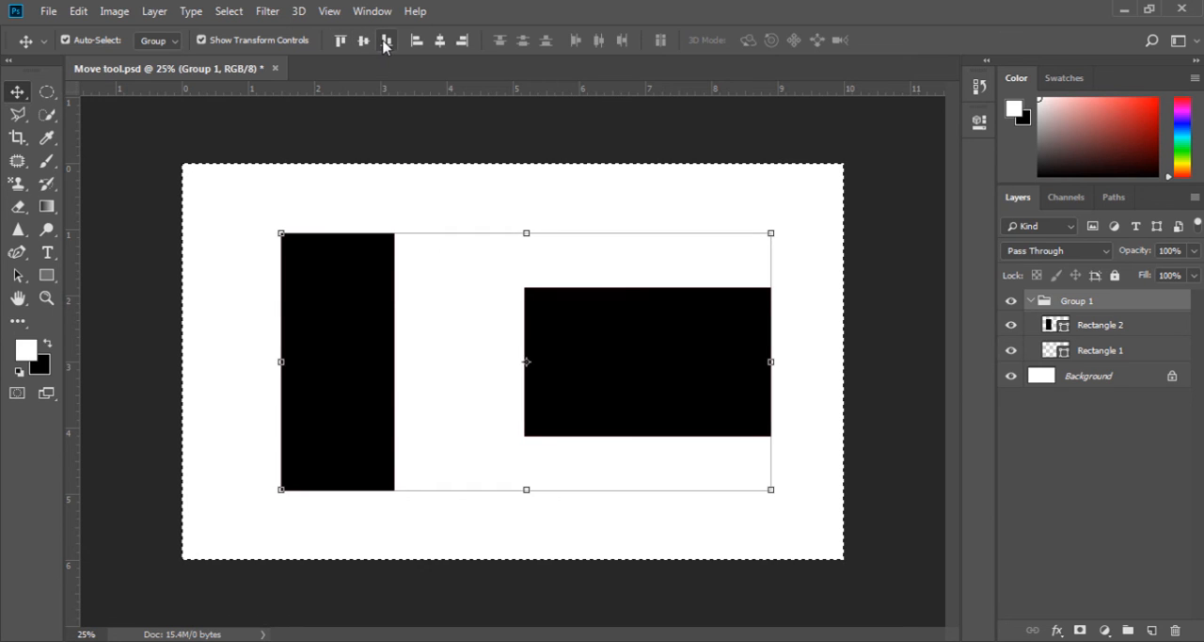
click(386, 42)
- Try aligning the group to the canvas's left edge, horizontal center and right edge in turn
click(414, 42)
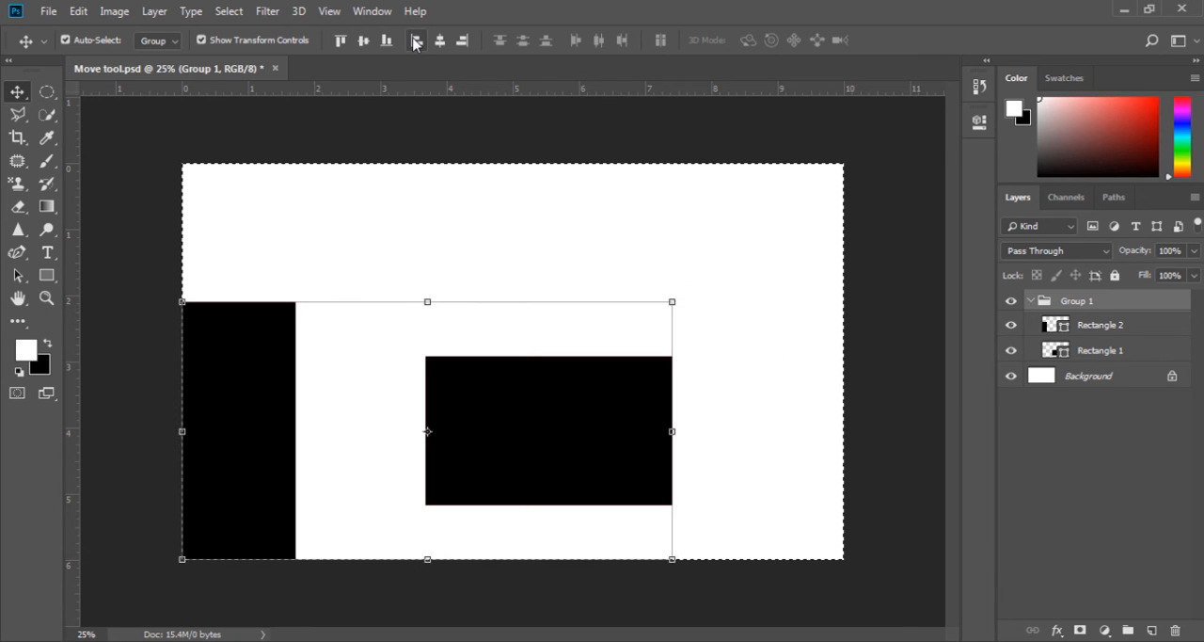
click(439, 41)
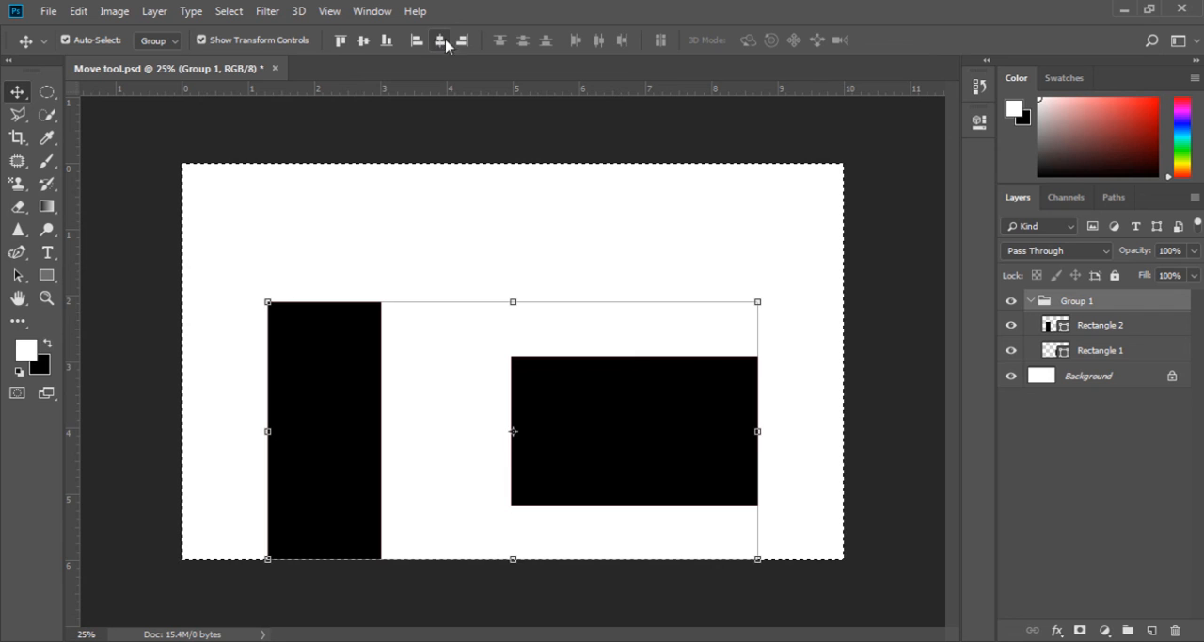
click(462, 42)
- Center the group horizontally and vertically on the canvas and clear the canvas selection
click(439, 43)
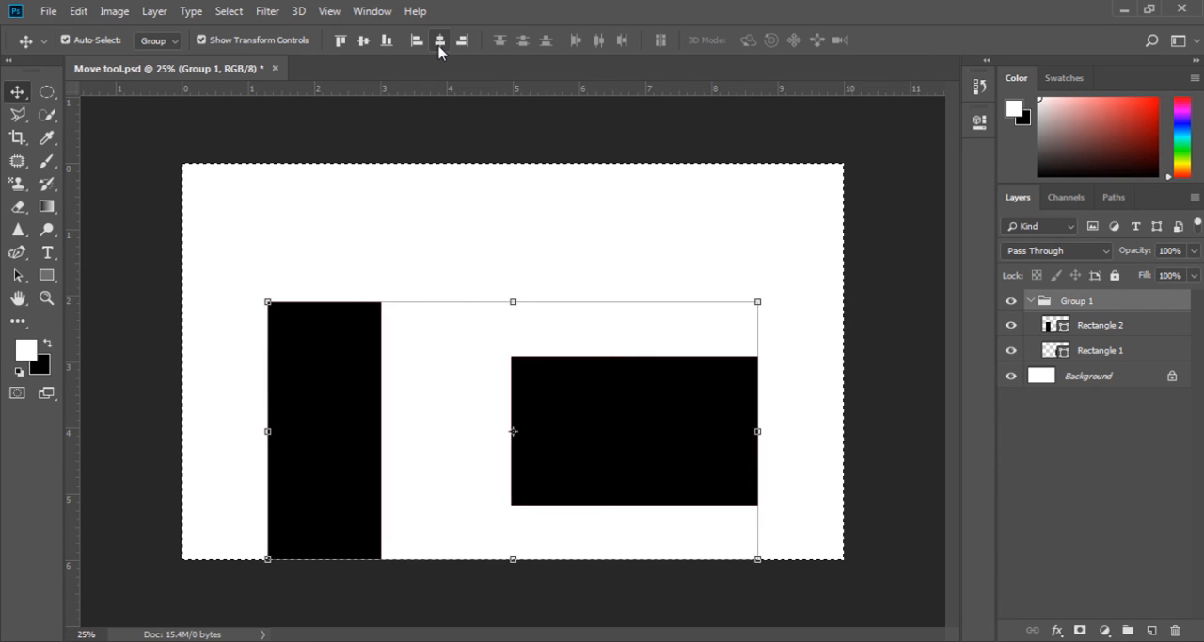
click(364, 41)
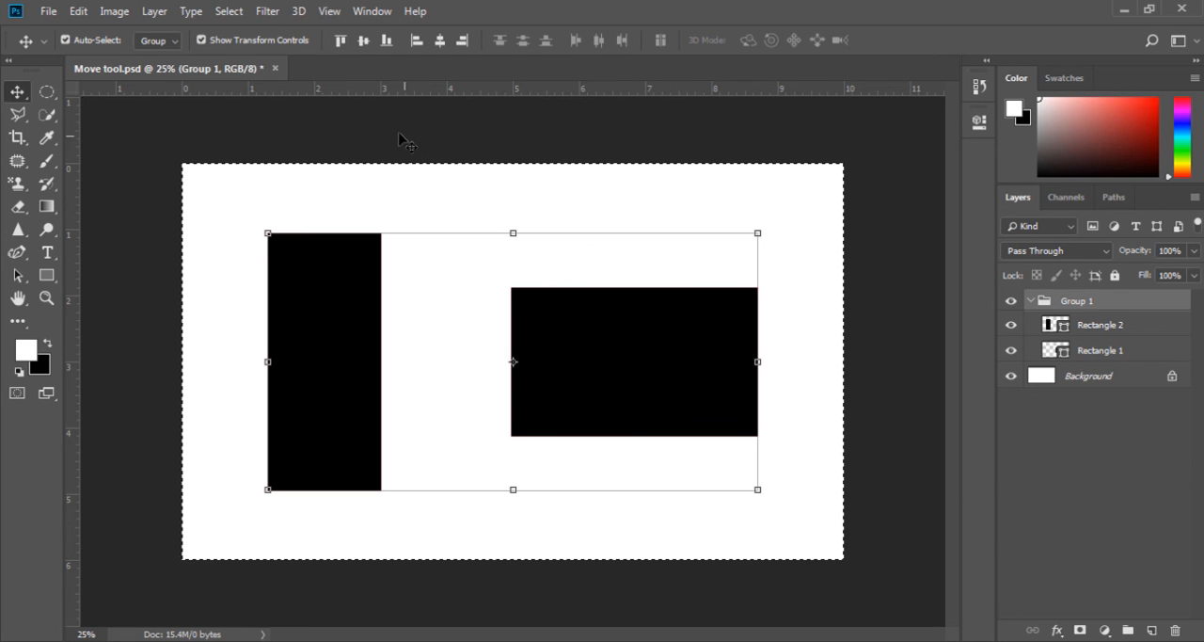
click(229, 10)
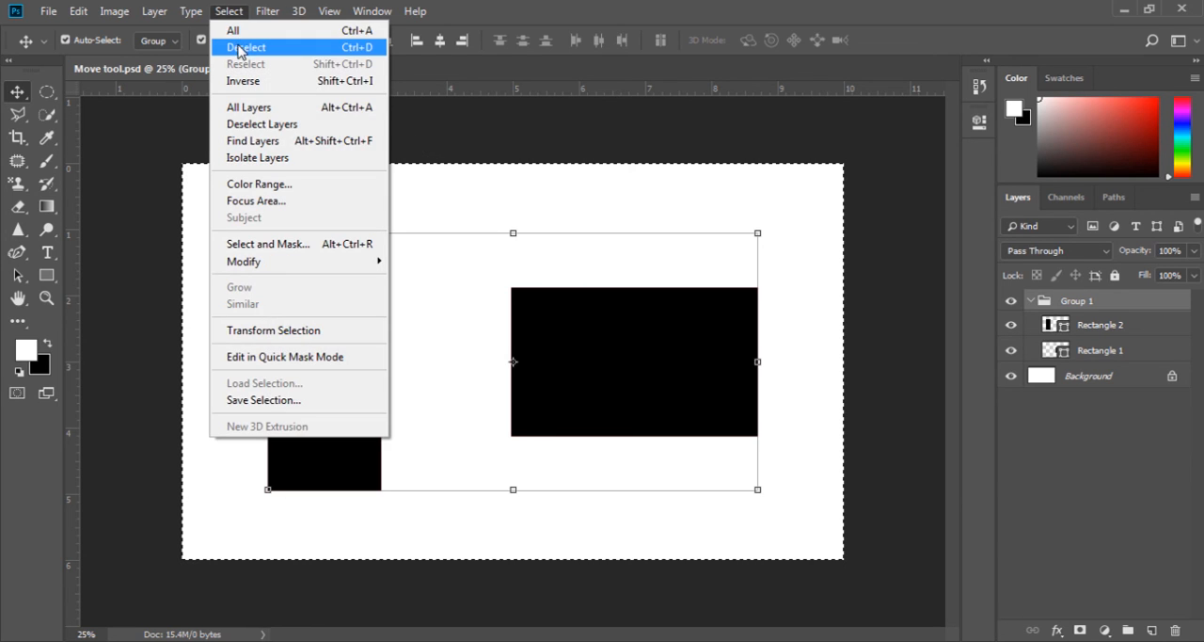
click(240, 49)
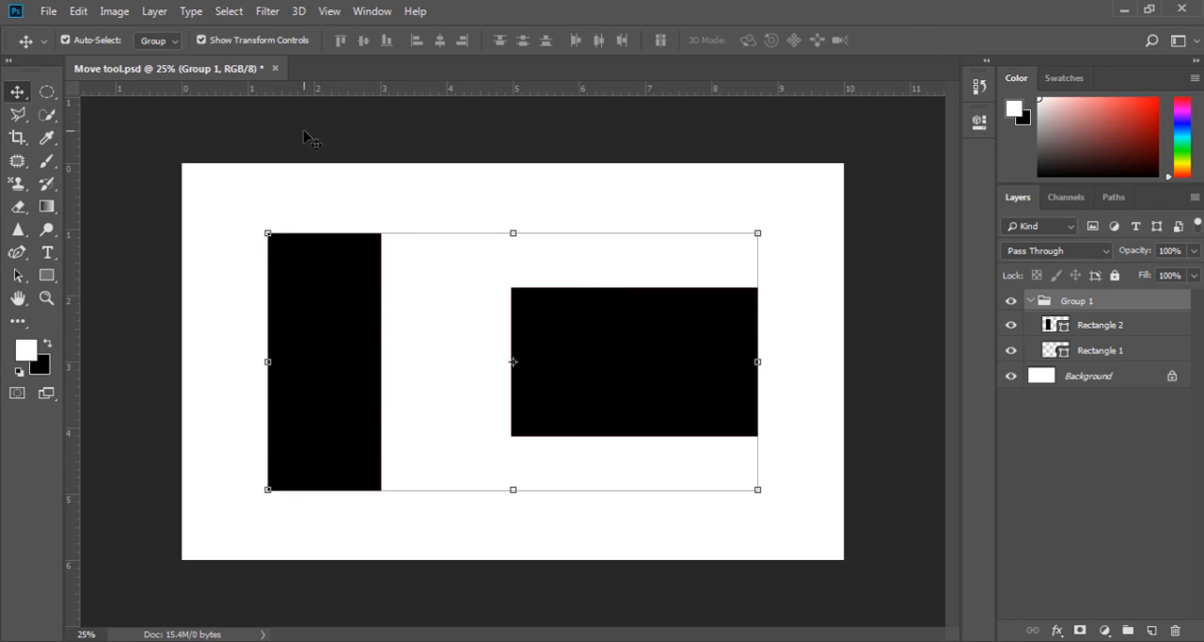